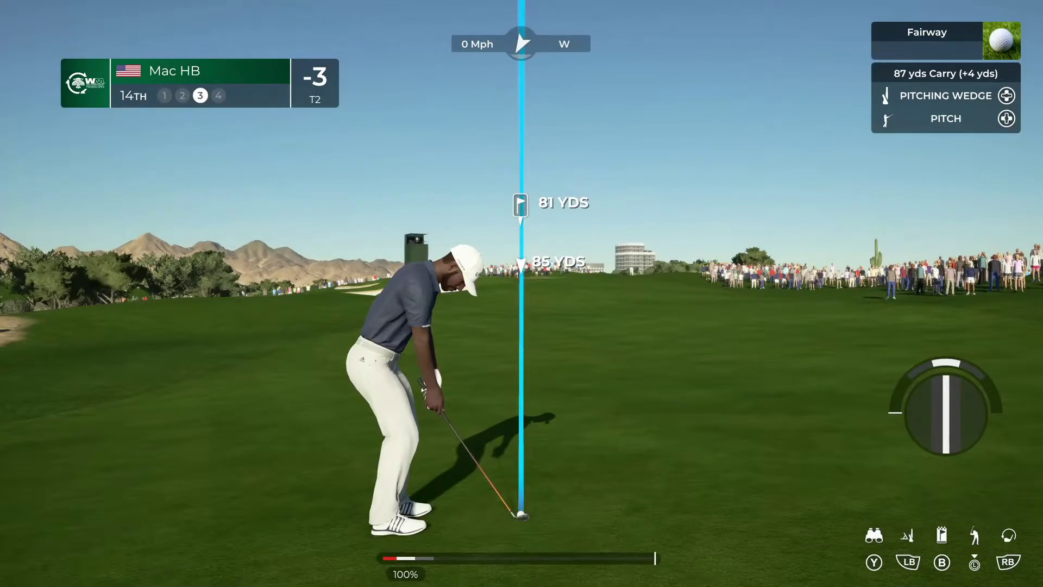
In aerial view, aim the pitching wedge shot at about 75 yards, then swing and hit it
key("y")
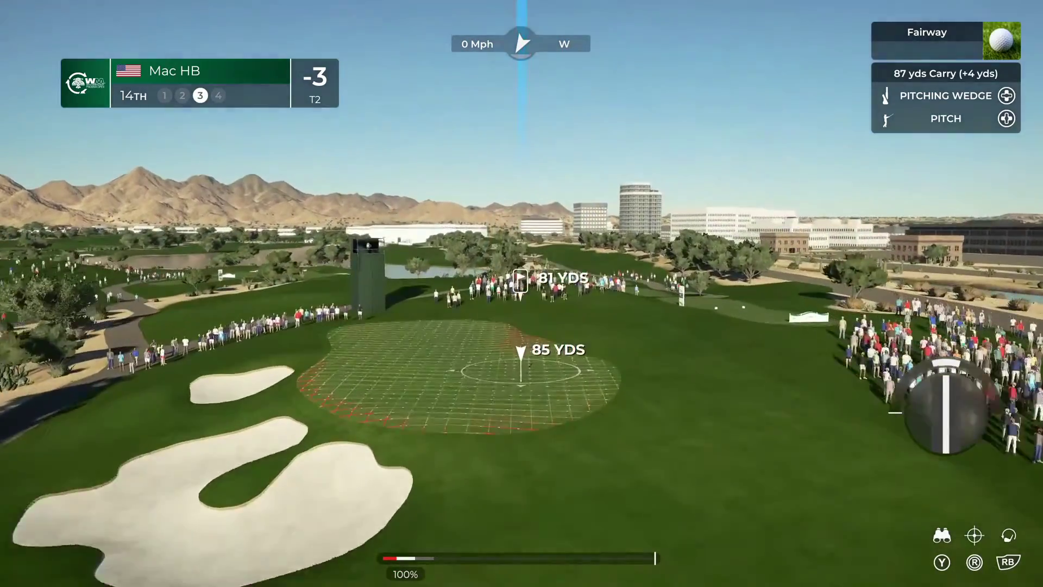
key("Down")
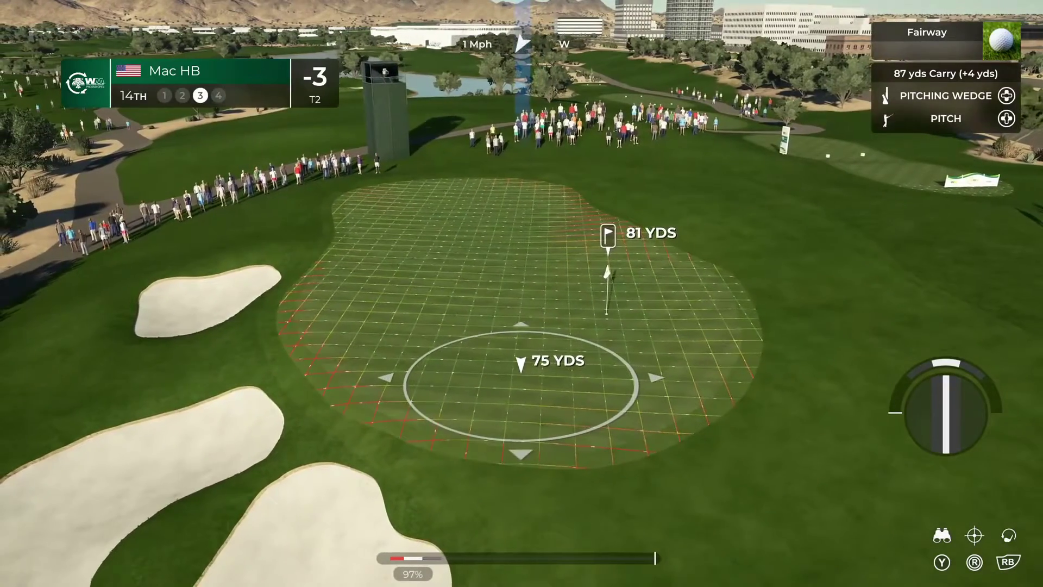
key("Left")
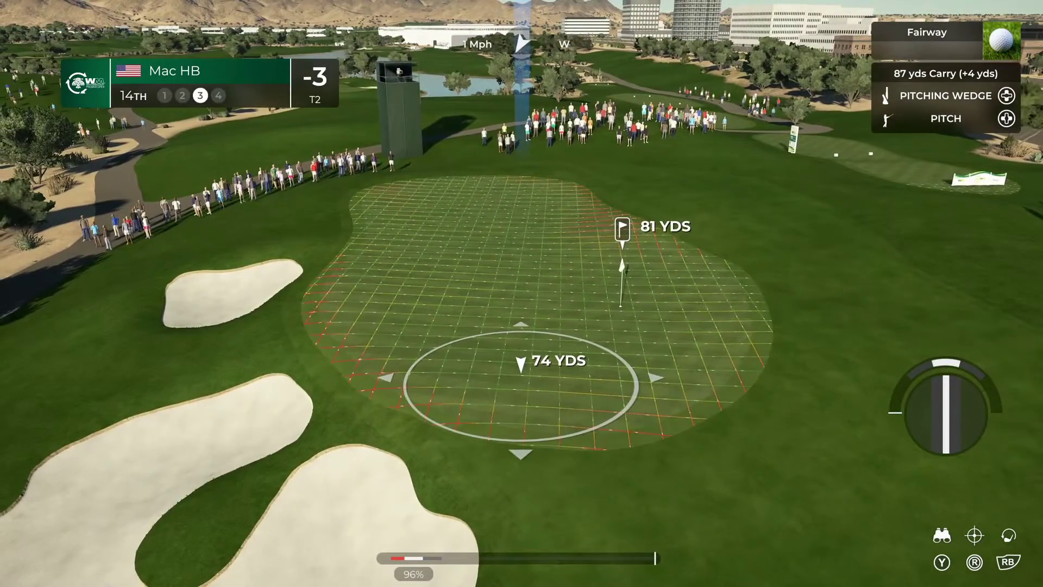
key("Up")
key("Escape")
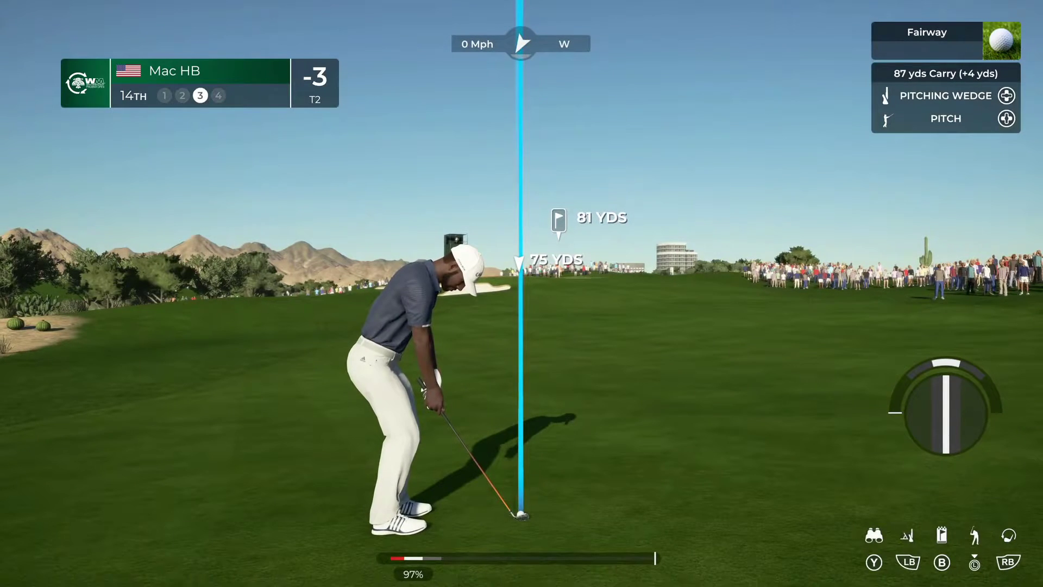
key("Down")
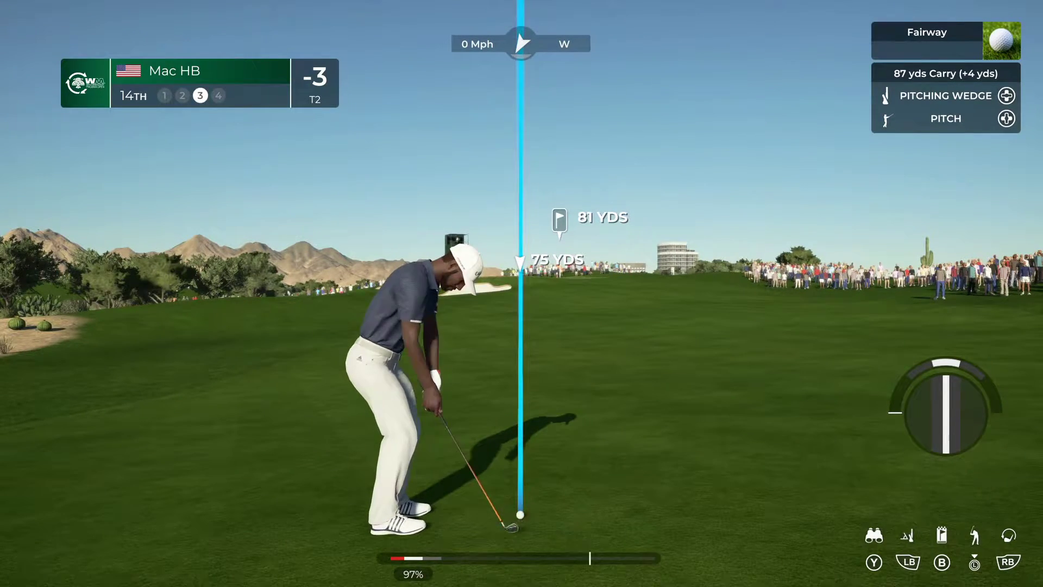
key("Up")
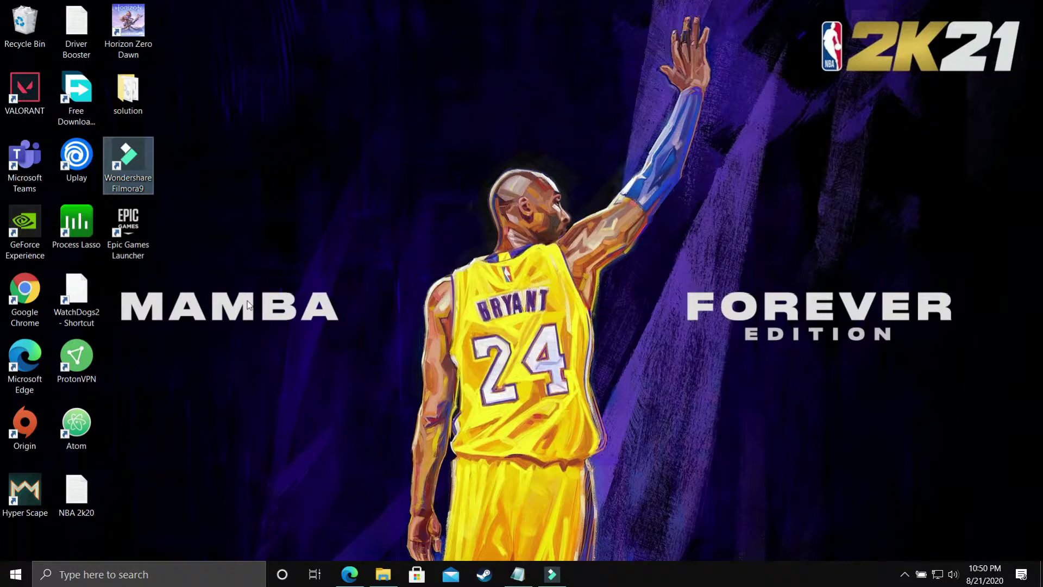
Bring the Driver Booster 7 YouTube video forward in Edge and zoom the page out
left_click(349, 574)
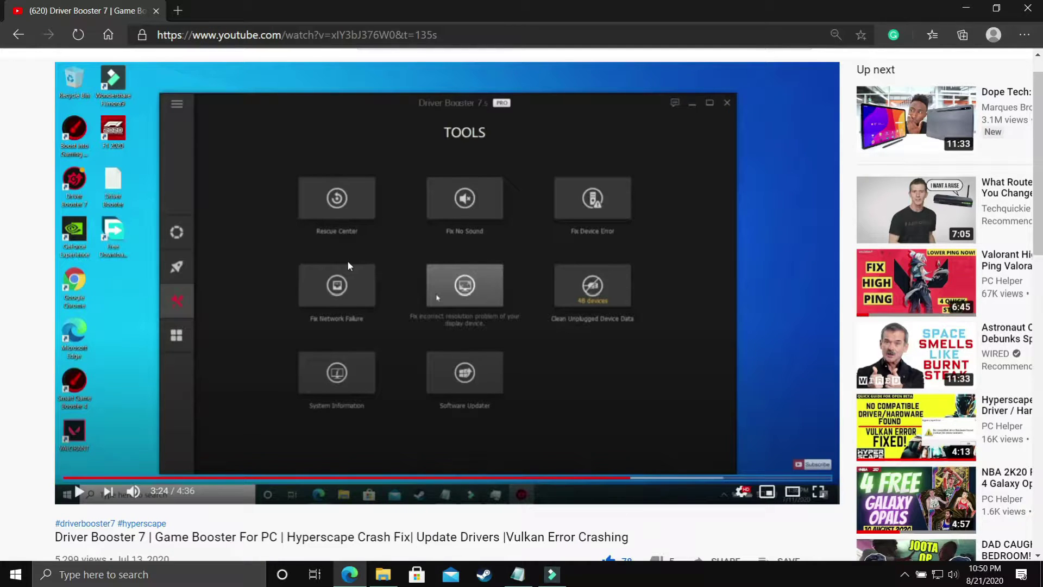
scroll(348, 265, "down", 1)
key("ctrl+minus")
key("ctrl+minus")
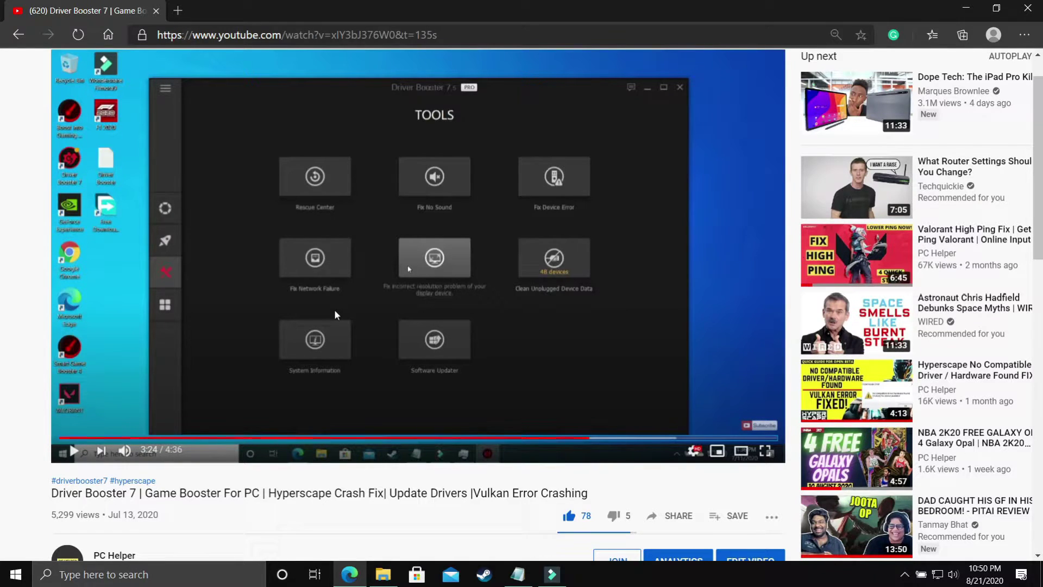
scroll(334, 312, "up", 1)
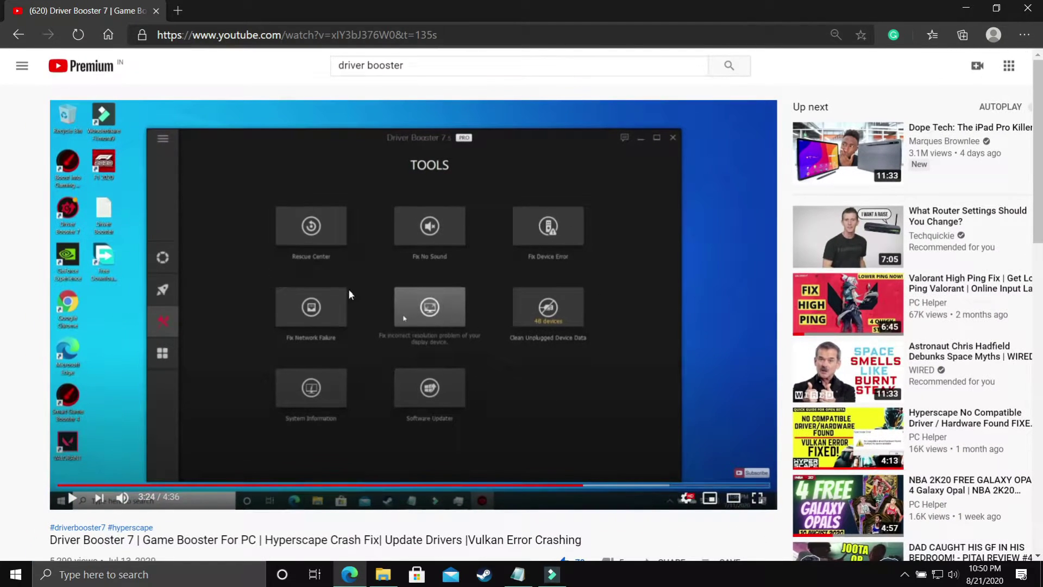
scroll(244, 344, "down", 1)
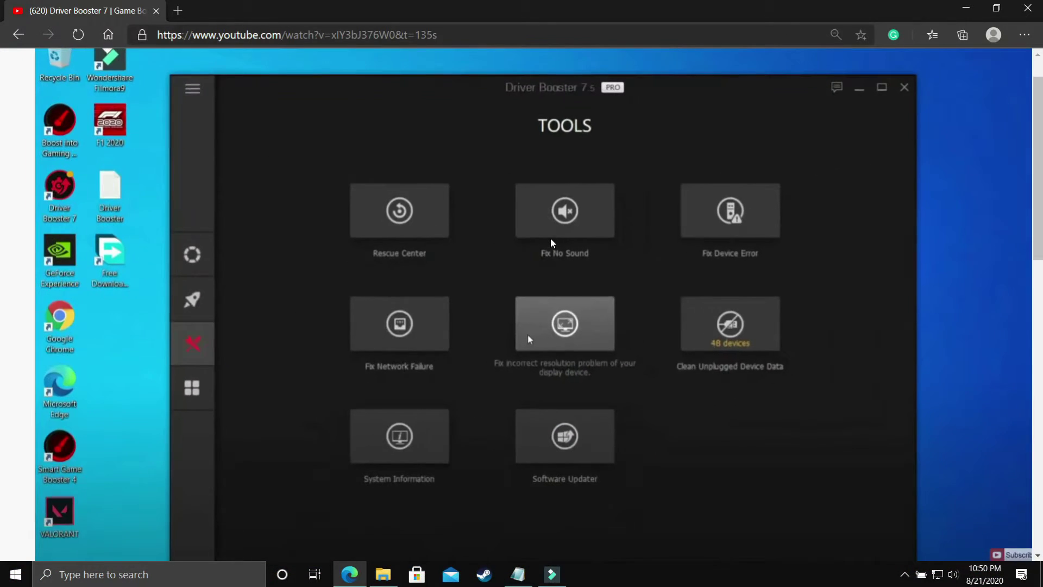
Zoom the YouTube page in to view the Driver Booster Tools screen, then zoom back out
key("ctrl+plus")
key("ctrl+plus")
key("ctrl+plus")
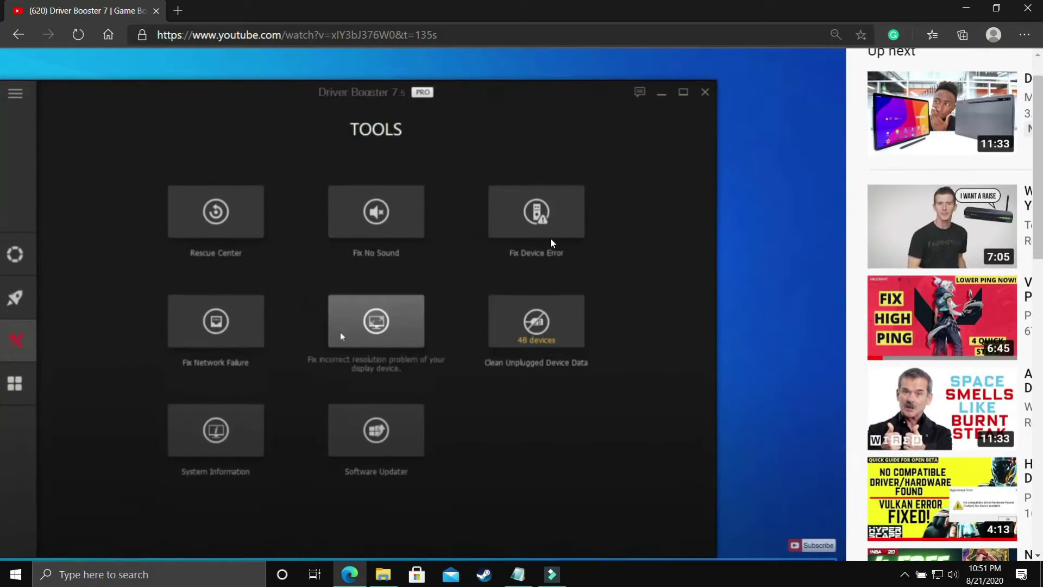
scroll(551, 242, "up", 2)
scroll(551, 242, "down", 1)
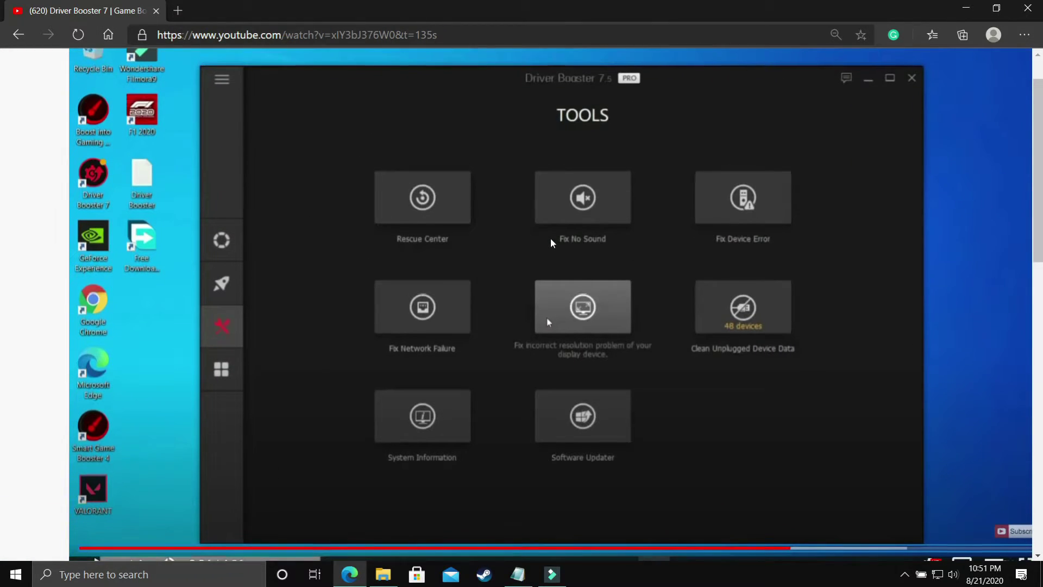
key("ctrl+minus")
scroll(552, 242, "up", 1)
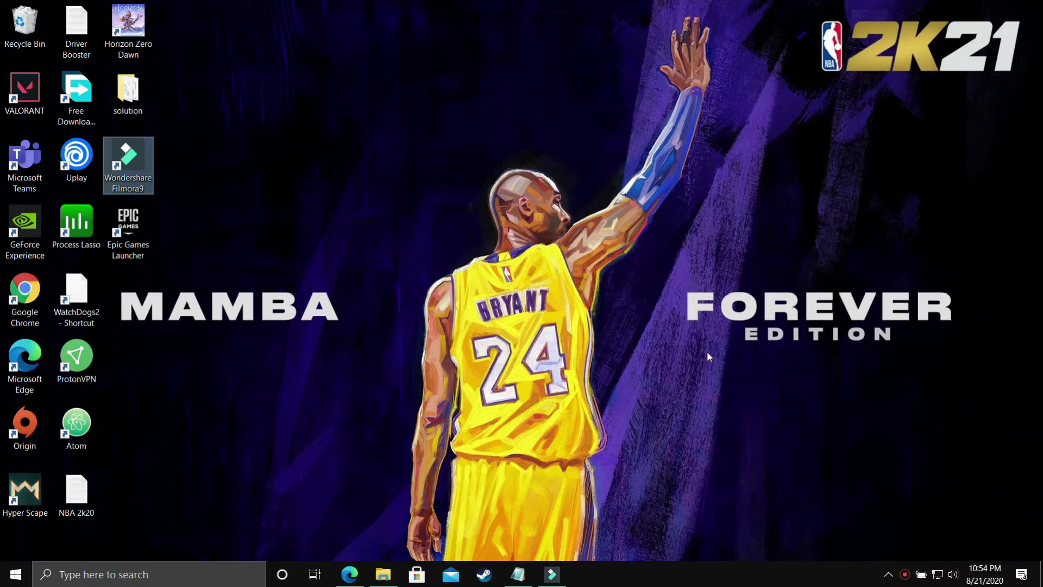
Open Sounds from the tray speaker icon and open Speakers properties from the Playback list
right_click(953, 575)
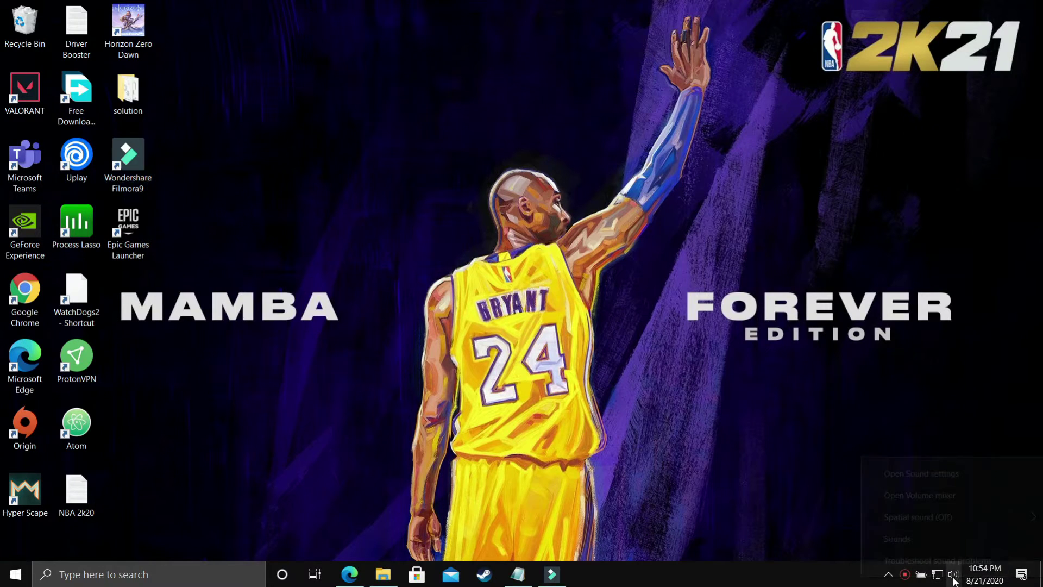
left_click(929, 538)
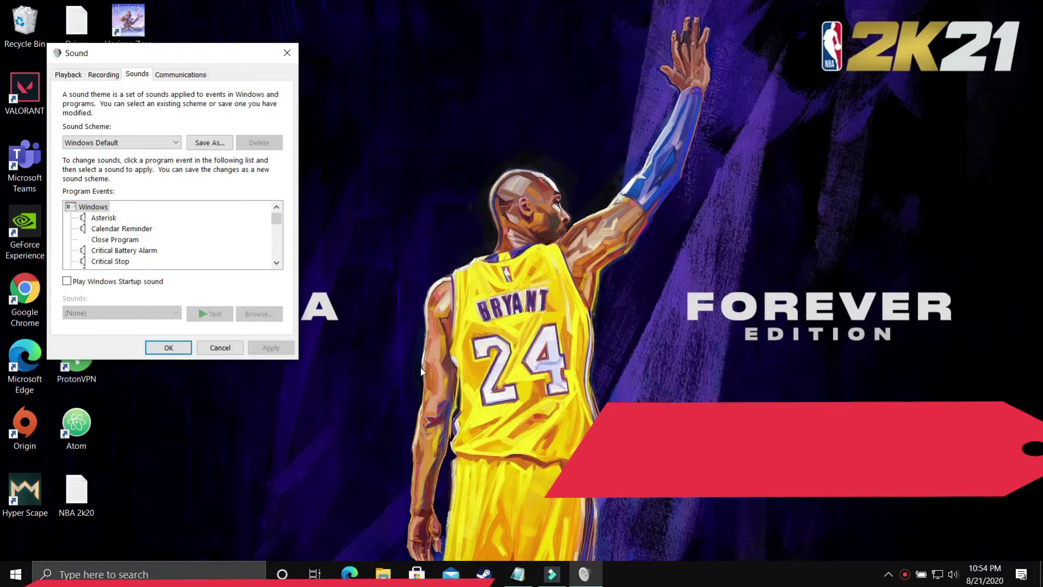
key("super+s")
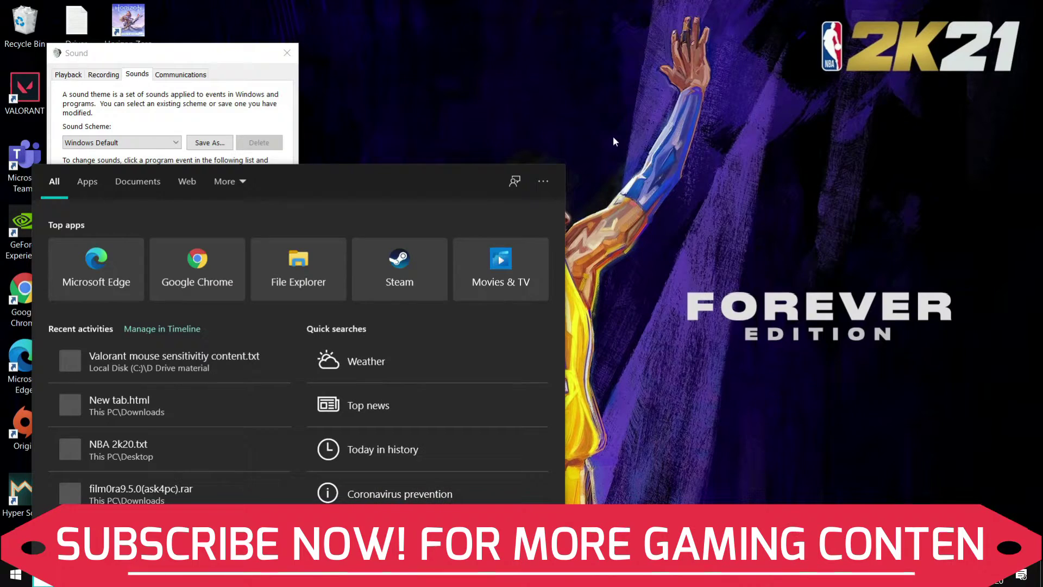
left_click(542, 59)
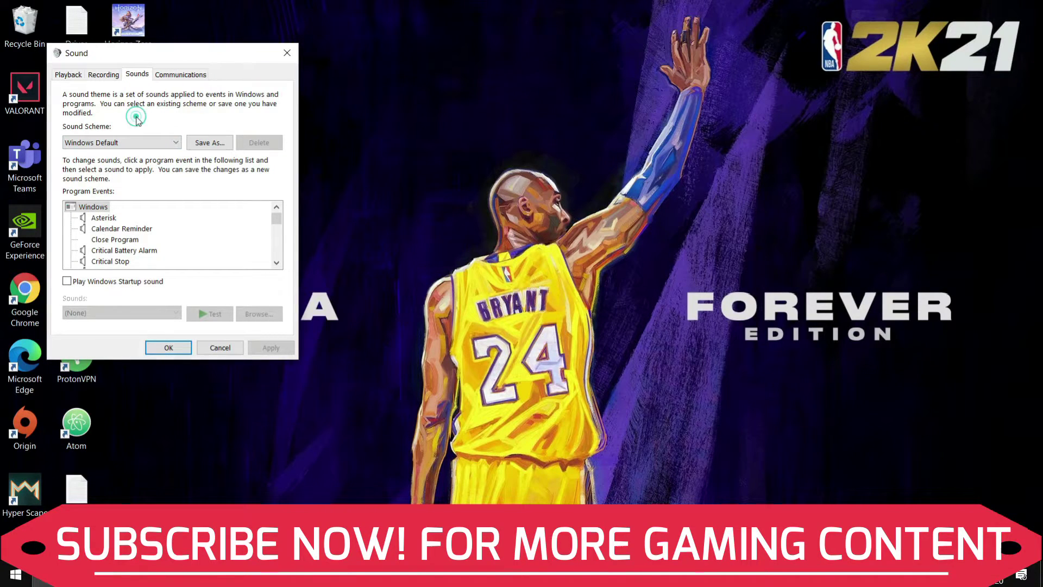
left_click(75, 77)
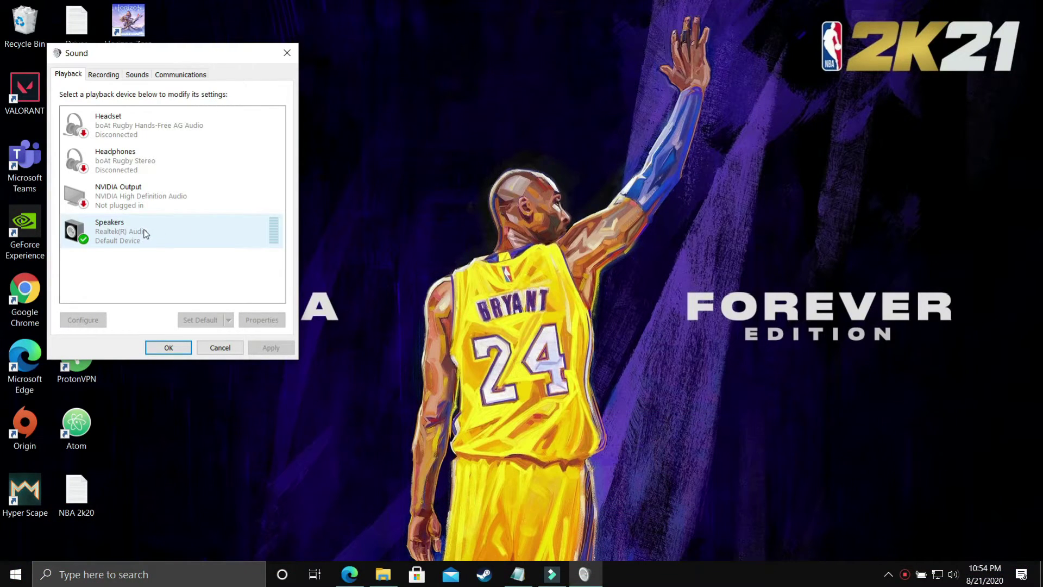
double_click(145, 233)
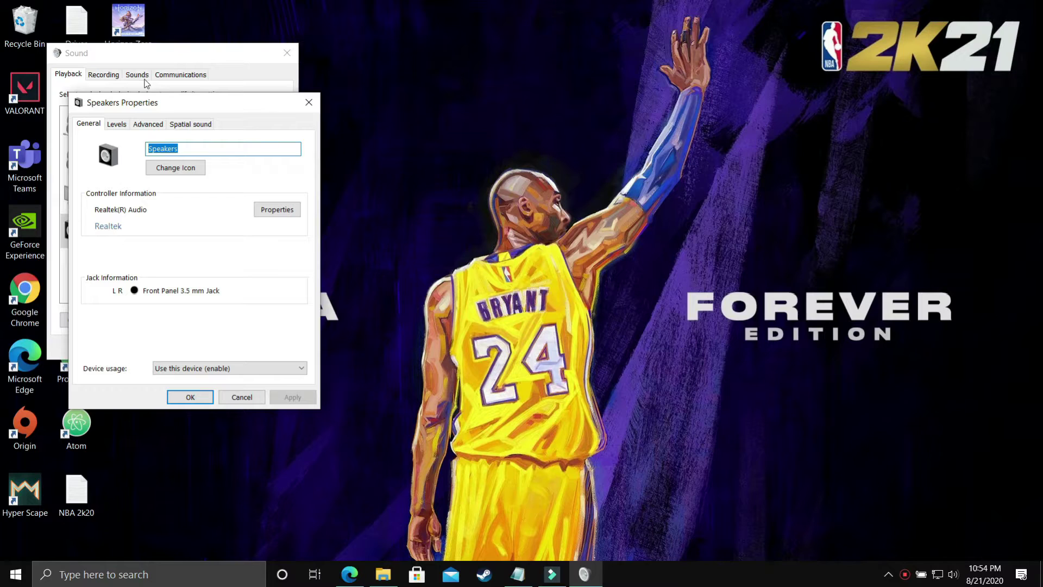
On the Advanced tab, choose 16 bit, 44100 Hz (CD Quality) as the default format
left_click(142, 124)
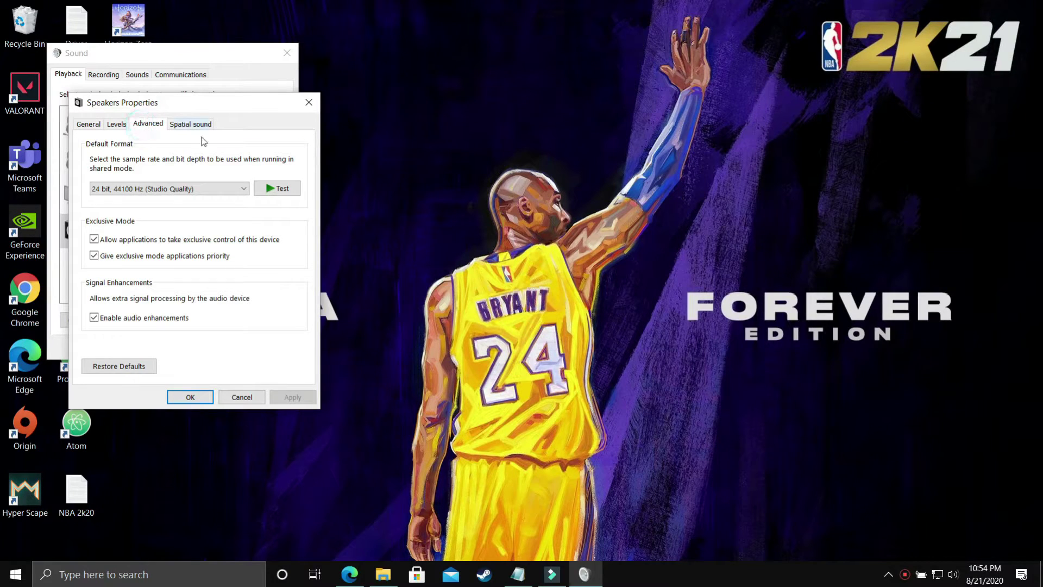
left_click(107, 190)
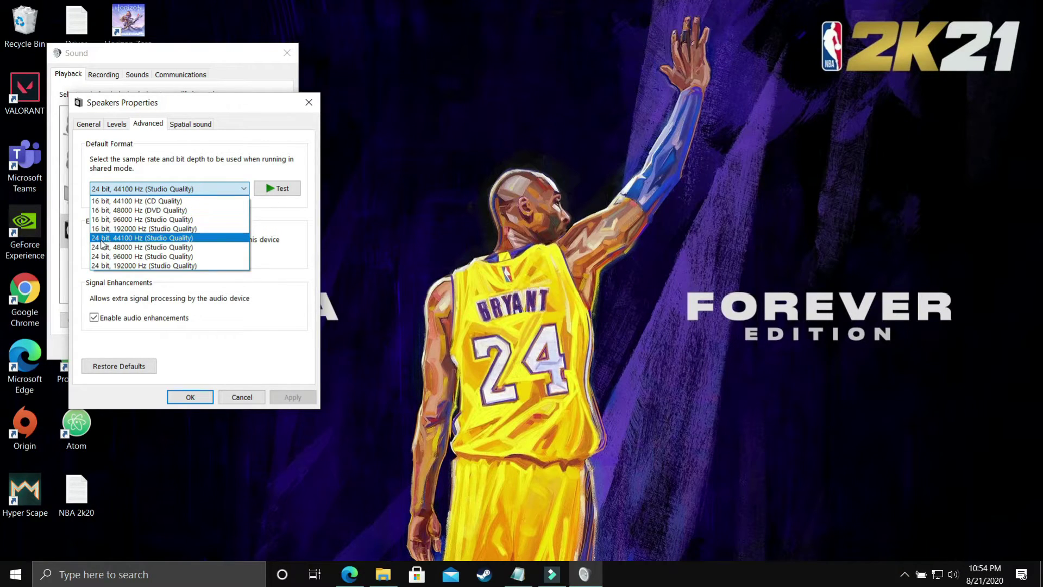
left_click(102, 241)
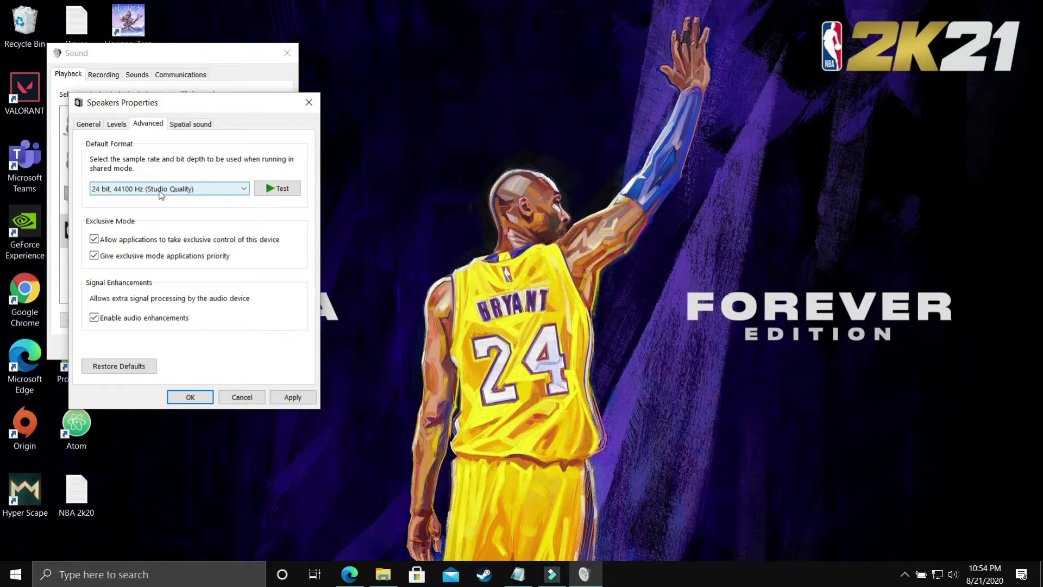
left_click(161, 190)
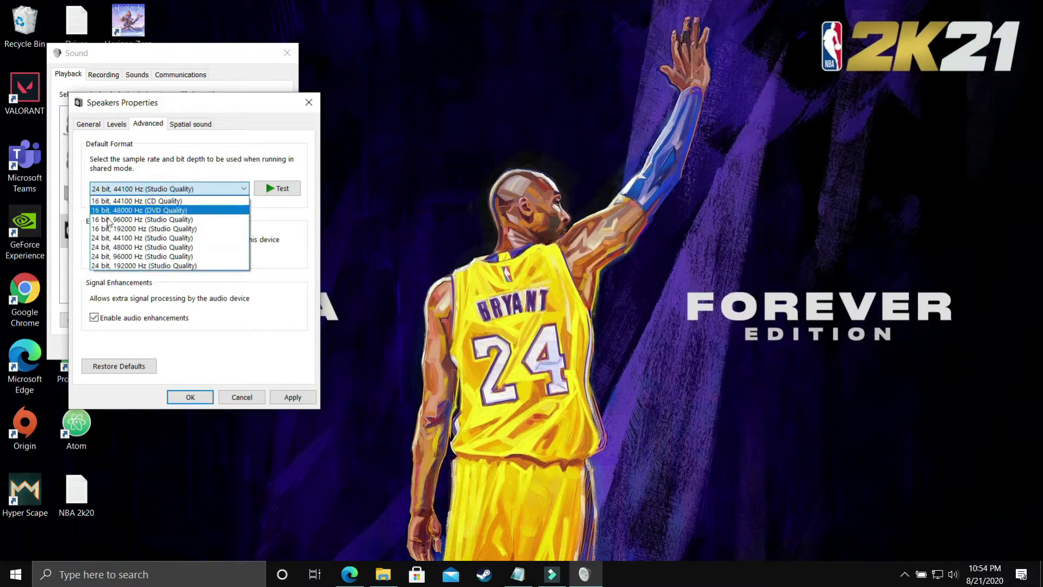
left_click(110, 201)
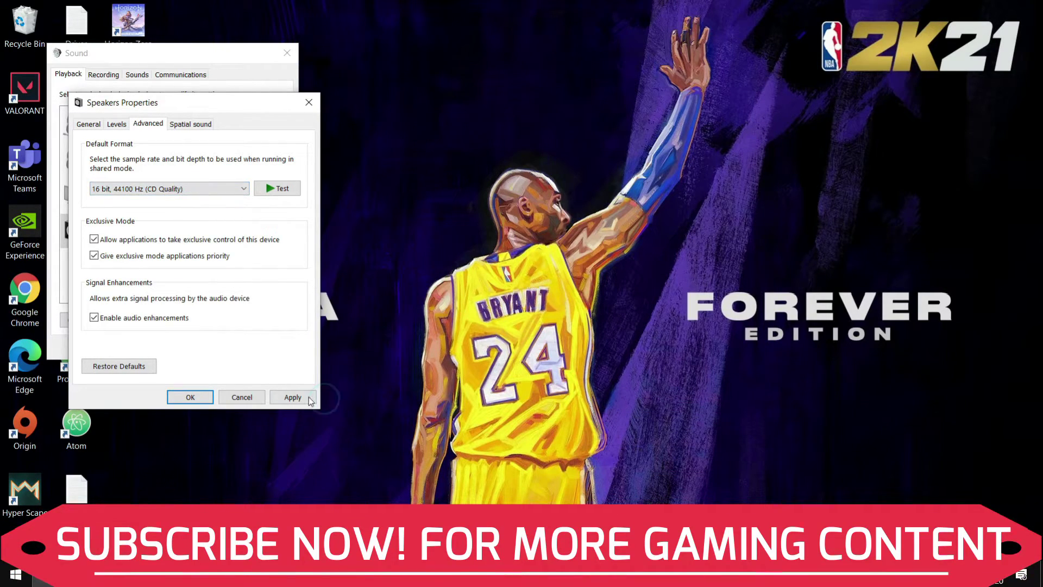
Apply and confirm CD Quality, then select and apply 16 bit, 48000 Hz (DVD Quality)
left_click(293, 397)
left_click(576, 342)
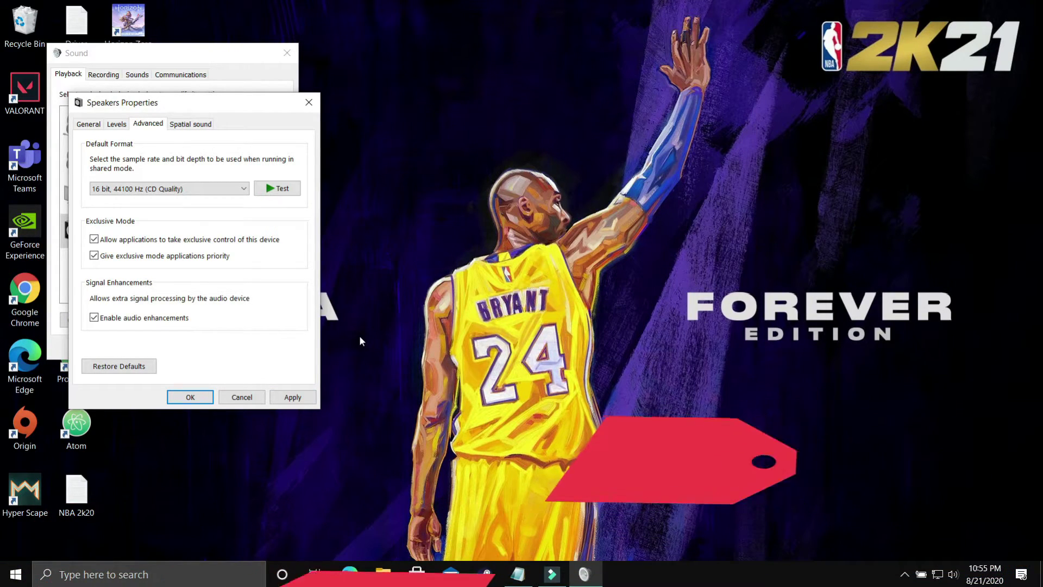
left_click(128, 190)
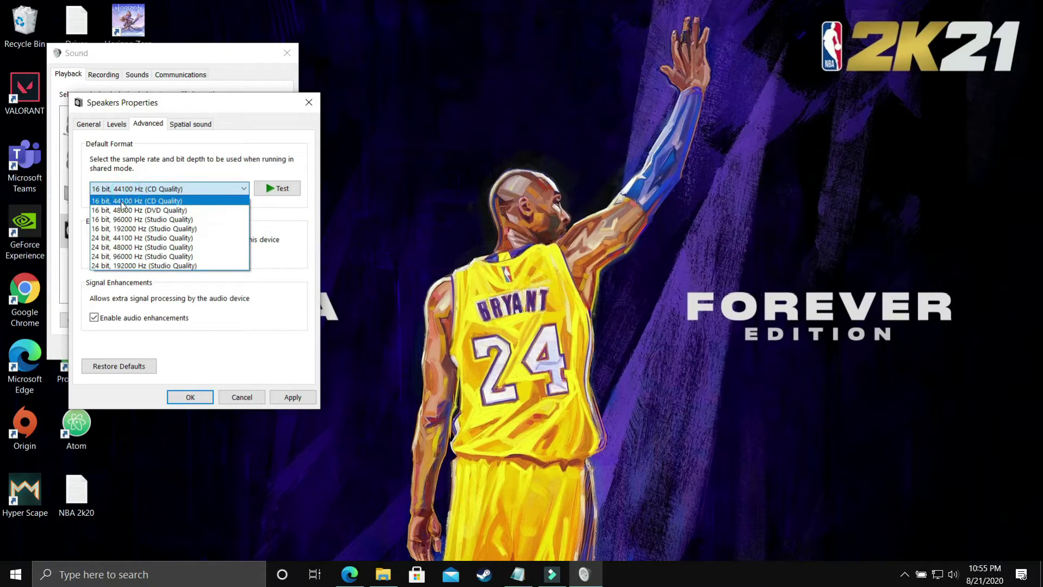
left_click(125, 210)
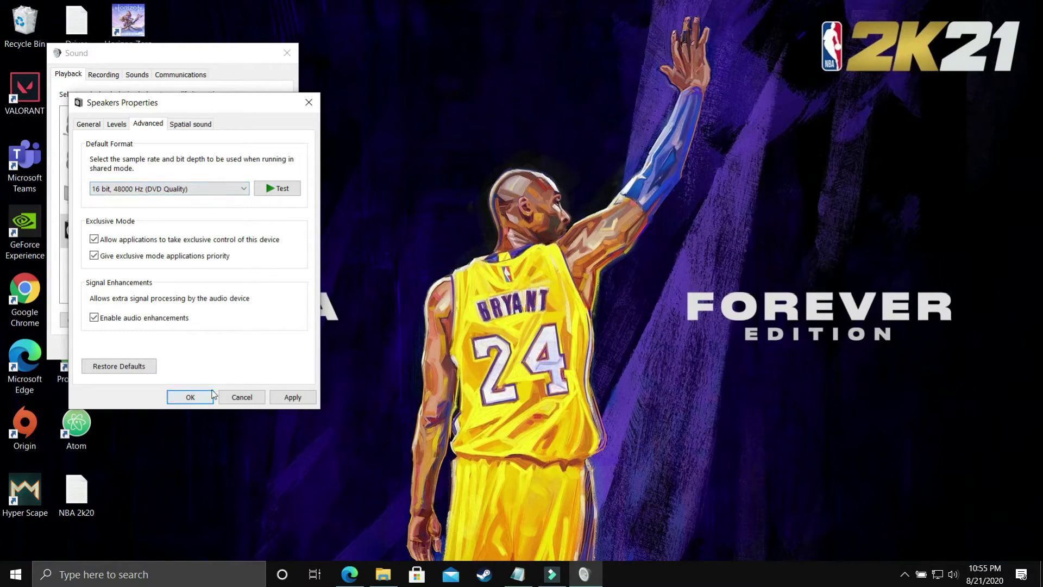
left_click(292, 397)
Review the sample format list, keeping 16 bit, 48000 Hz (DVD Quality) selected
left_click(130, 190)
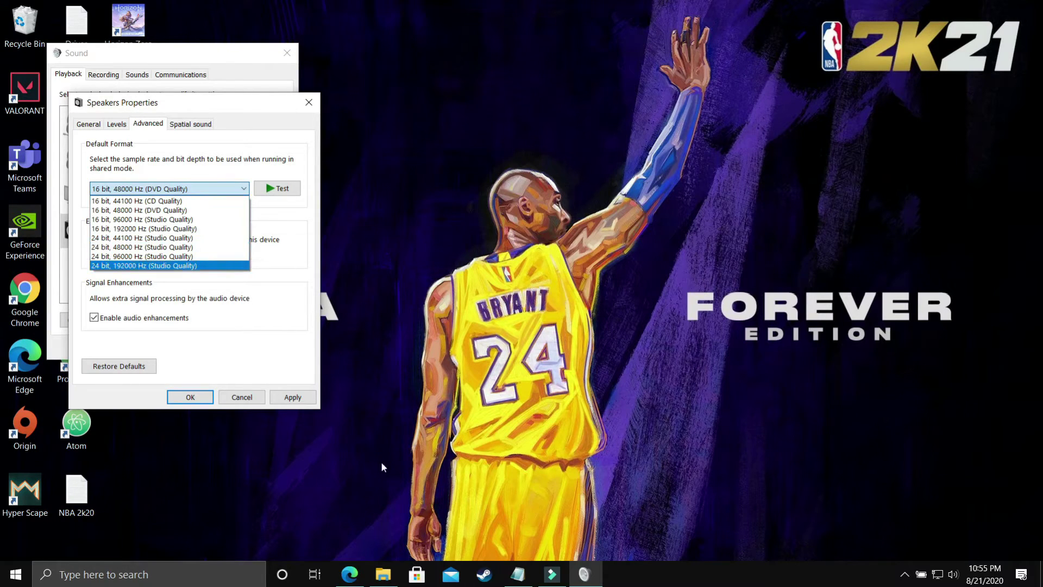
left_click(142, 265)
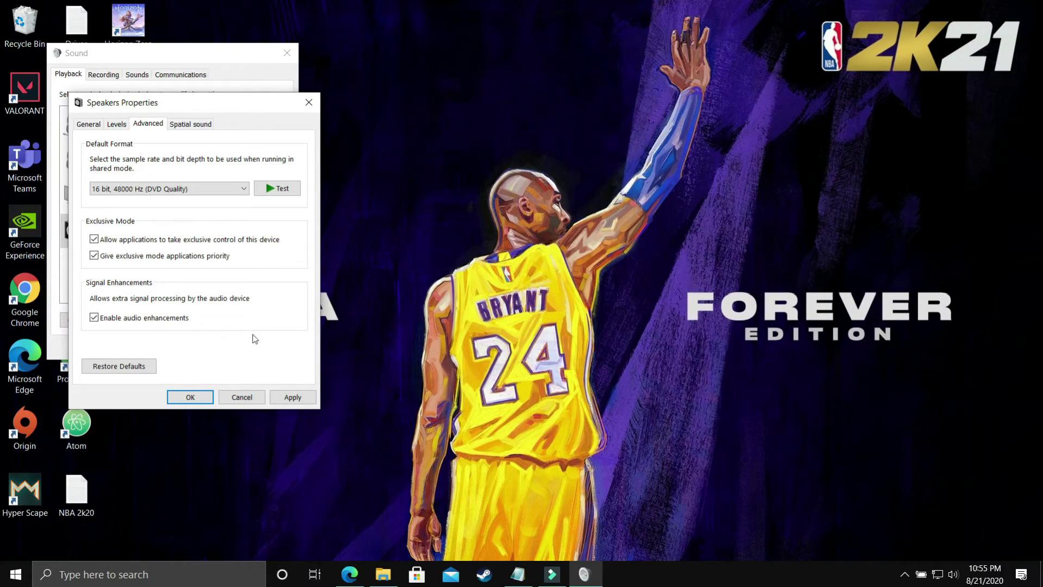
left_click(198, 190)
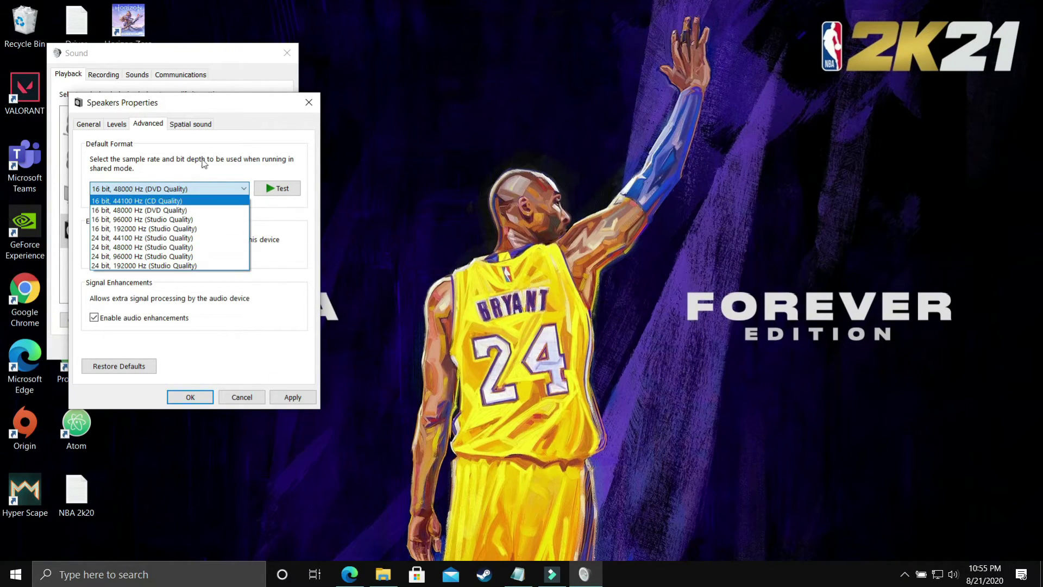